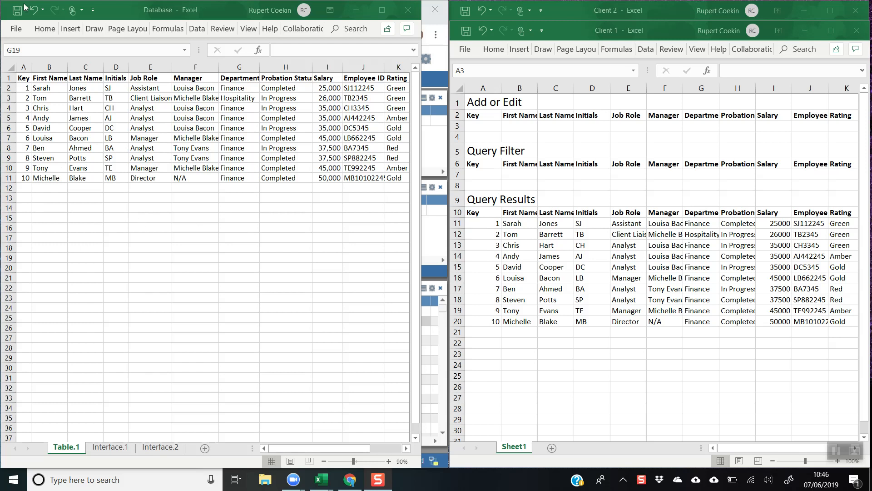
# - Examine the employee records in the Database workbook's Table.1 sheet and the input, filter and results layout of Client 1
pyautogui.click(13, 69)
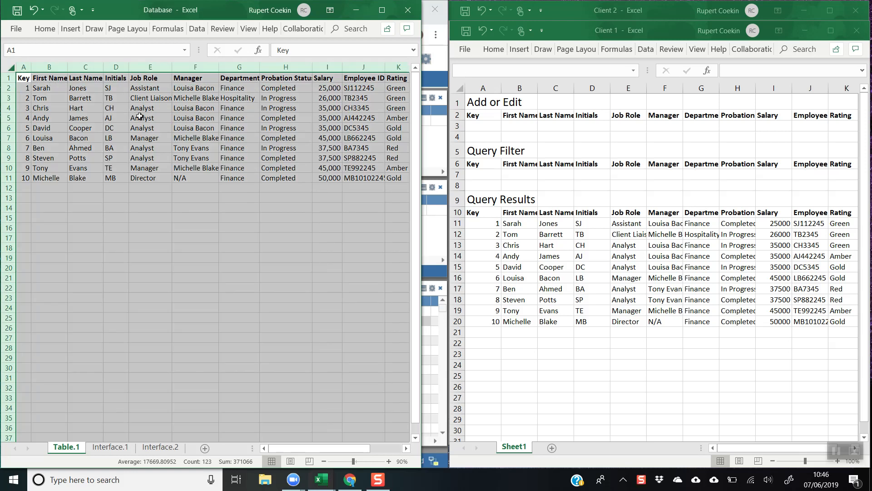
pyautogui.click(118, 98)
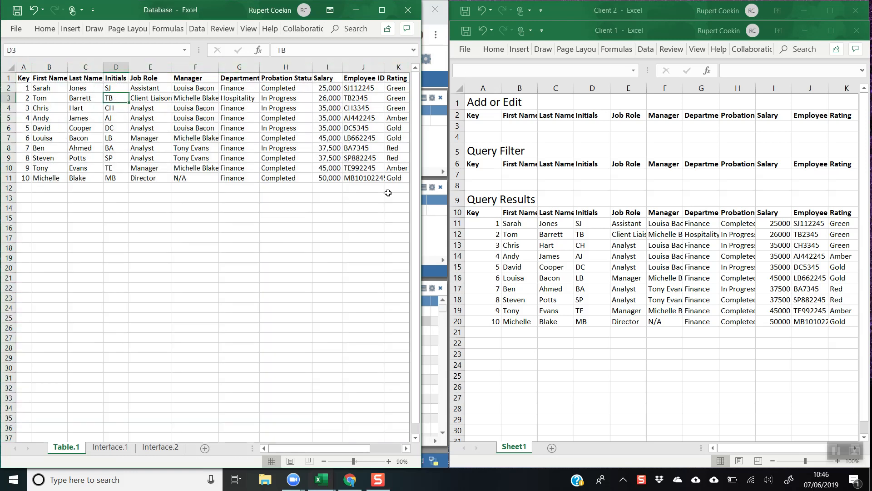
pyautogui.click(576, 136)
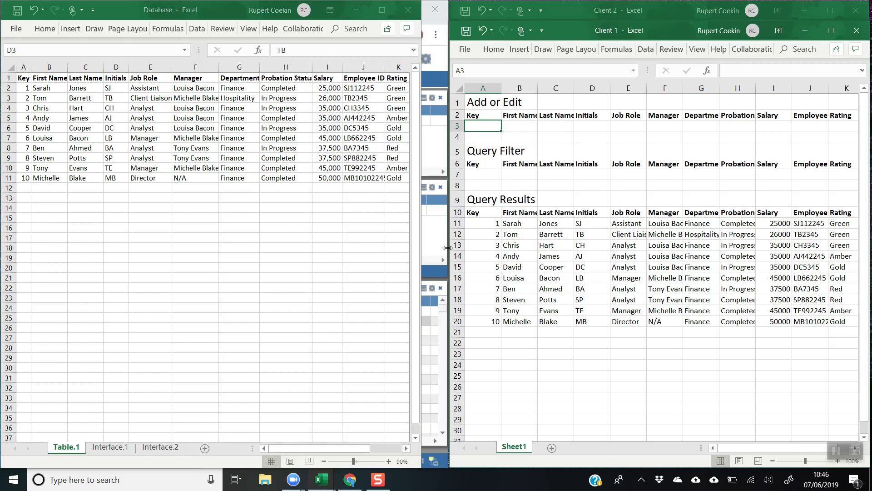
# - View the client input, query filter and query results topics on Blueport's MY ACCESS page in Chrome, and return to the Database workbook
pyautogui.click(429, 231)
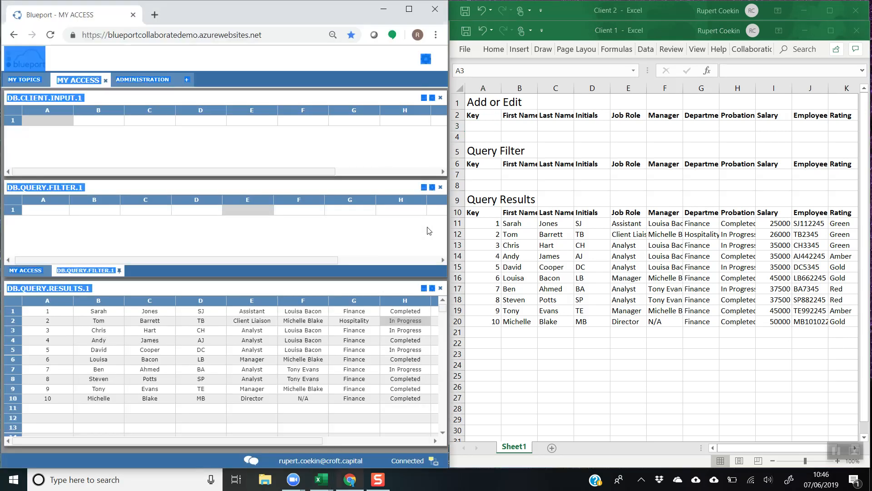
pyautogui.click(257, 122)
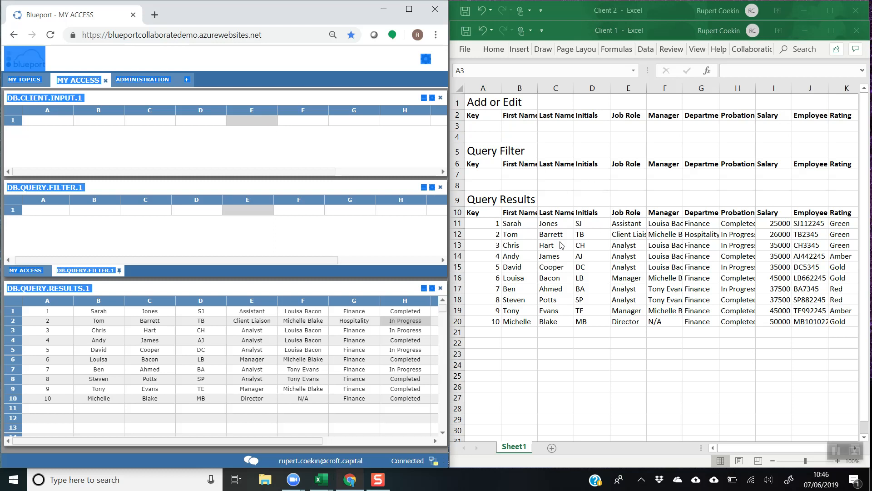
pyautogui.click(322, 480)
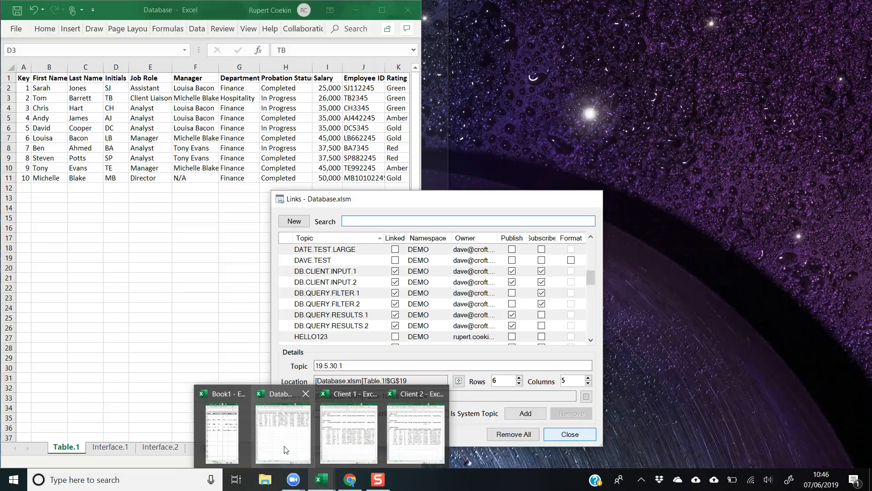
pyautogui.click(287, 454)
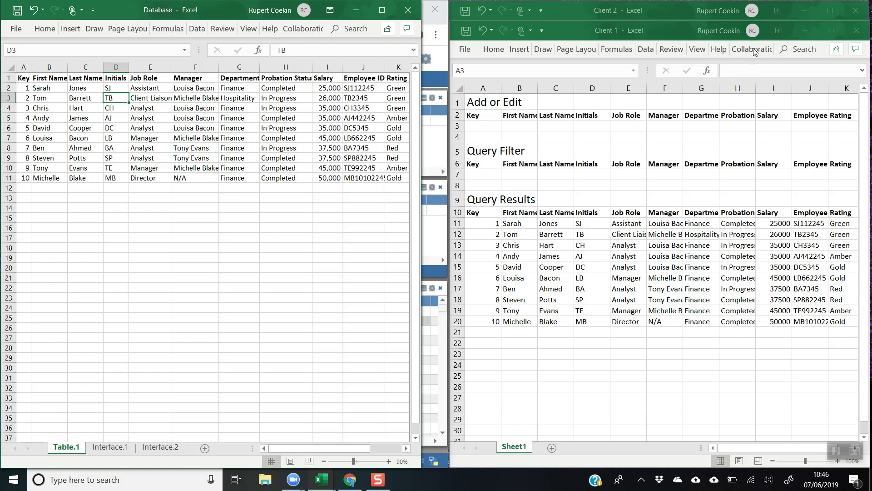
# - Compare the publish and subscribe settings of the DB topics in the Links dialogs of Client 1 and Database
pyautogui.click(706, 32)
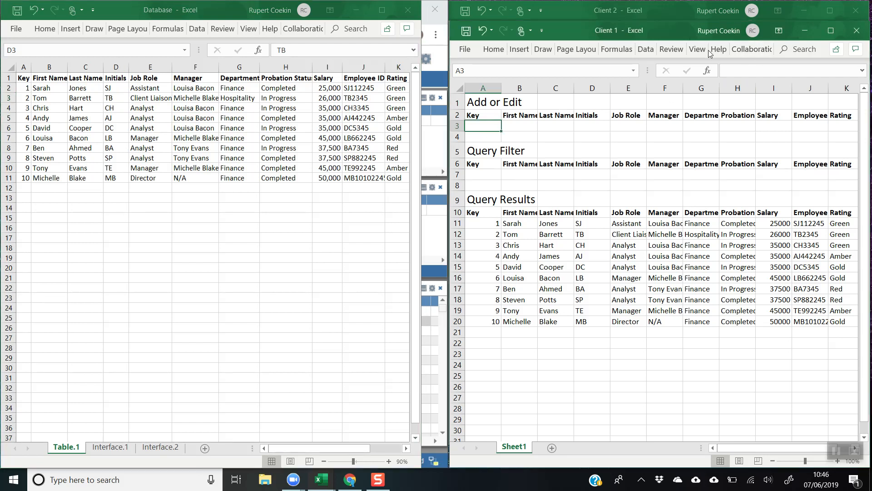
pyautogui.click(767, 50)
pyautogui.click(497, 90)
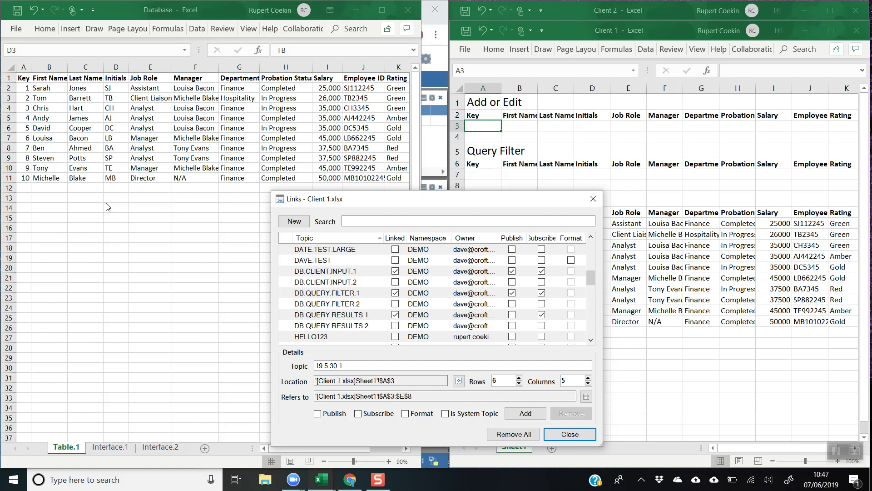
pyautogui.click(242, 133)
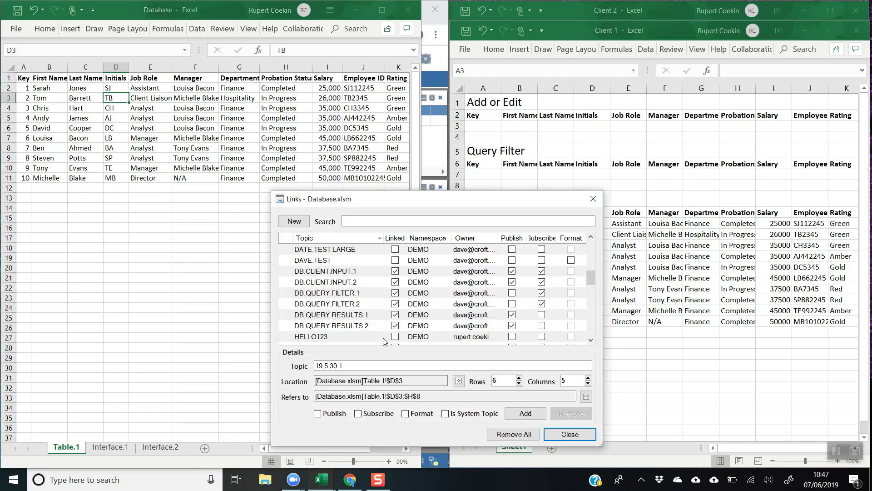
pyautogui.click(565, 435)
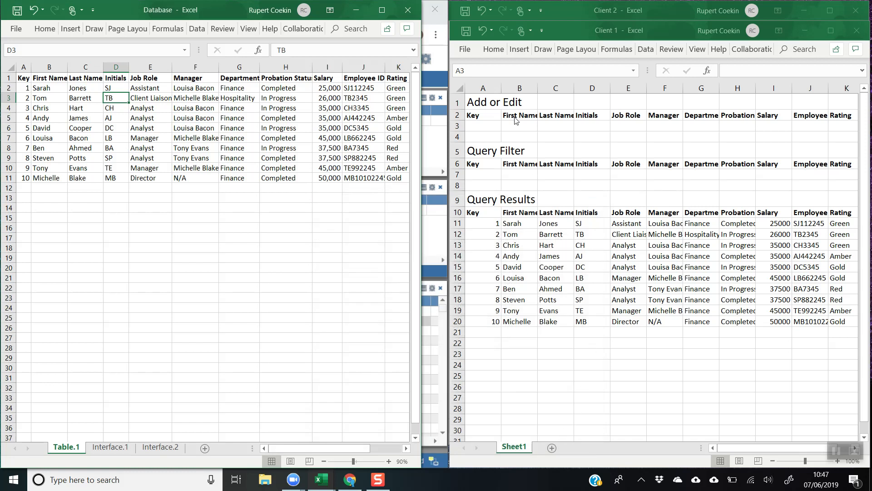
# - Add a new Analyst record in Client 1's Add or Edit row with department Research, probation In Progress, salary 30,000 and rating Green
pyautogui.click(532, 126)
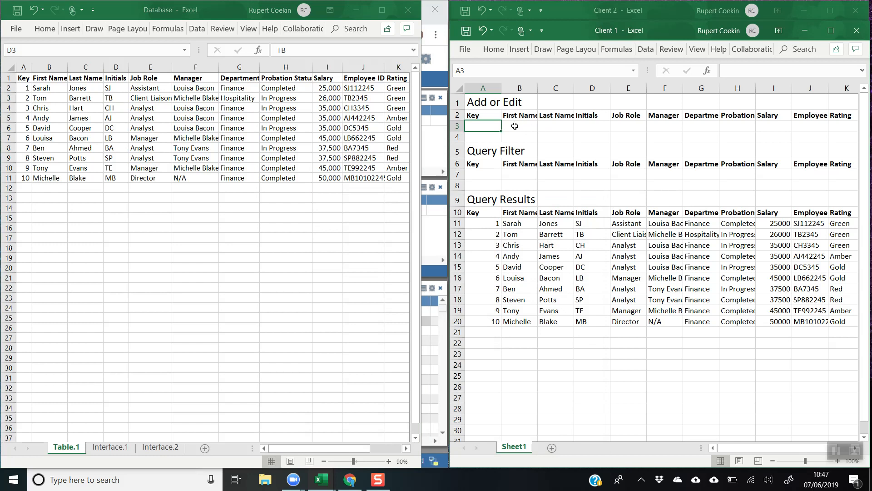
pyautogui.click(512, 125)
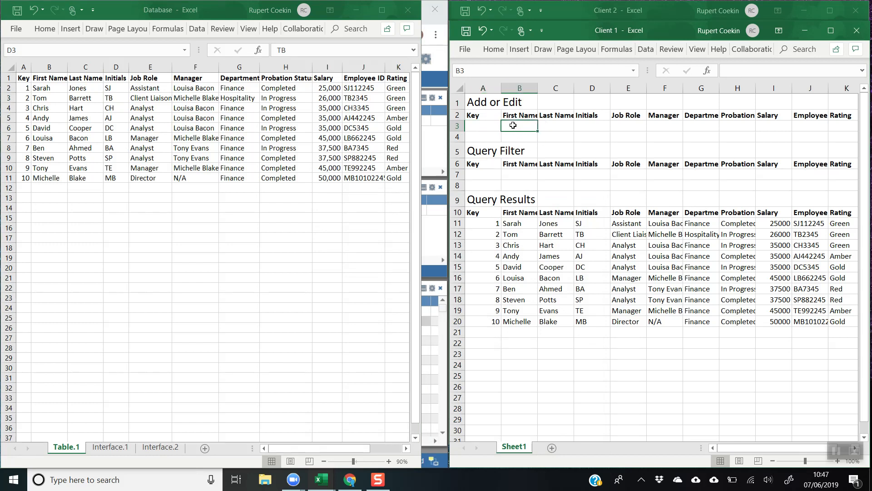
pyautogui.write('Henry')
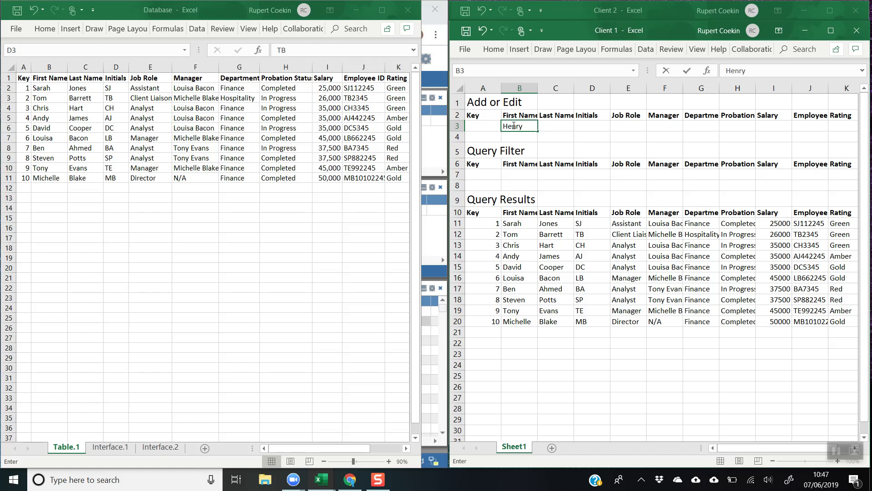
pyautogui.press('Return')
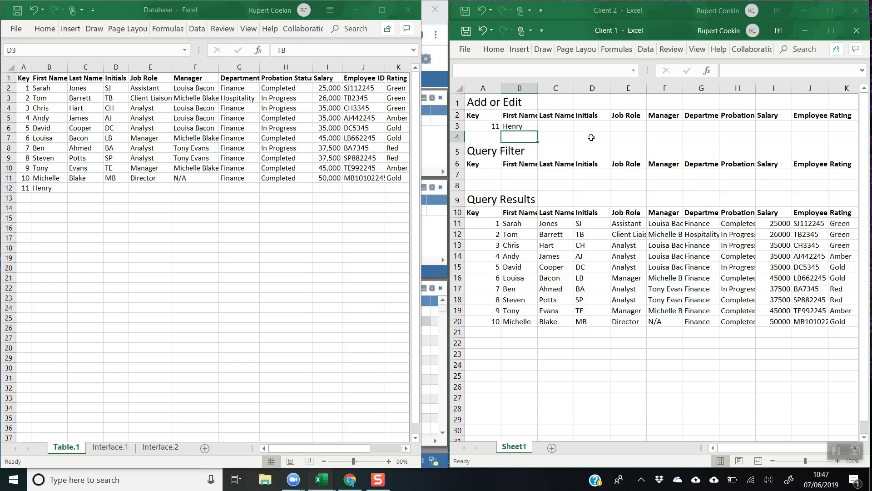
pyautogui.click(528, 127)
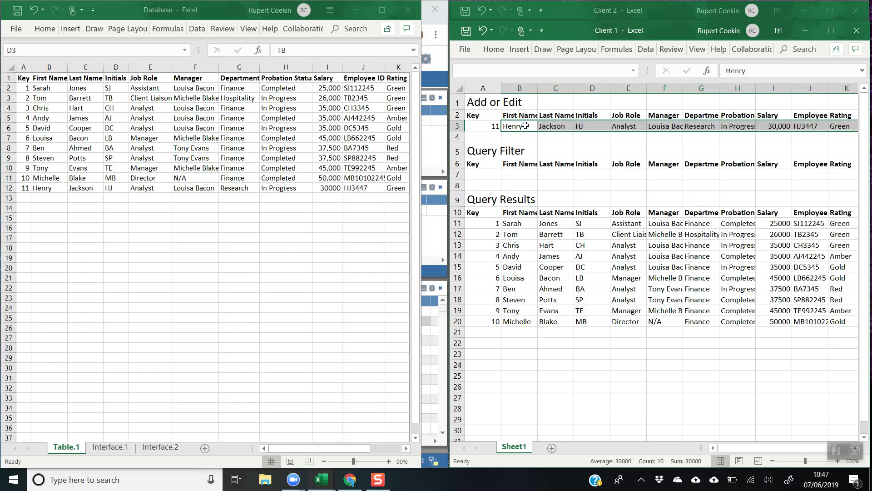
# - Check the new employee's record in row 12 of the Database workbook's Table.1 sheet
pyautogui.click(9, 188)
pyautogui.click(9, 188)
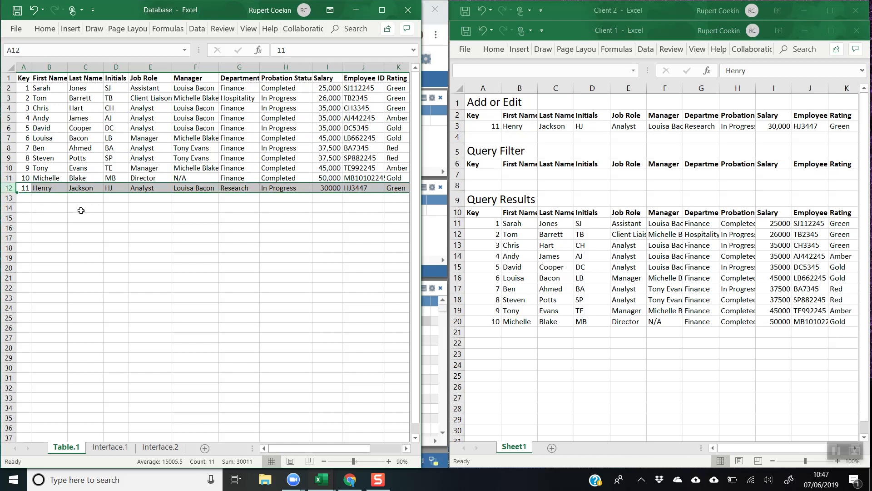
pyautogui.click(111, 210)
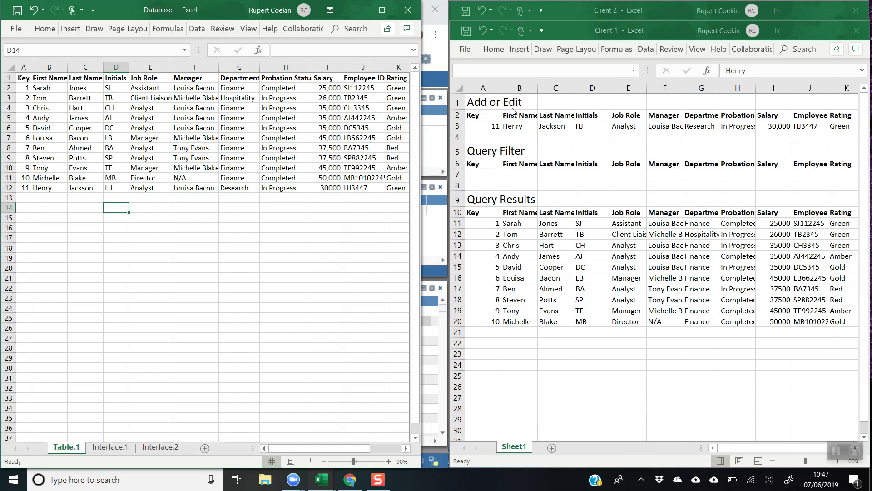
# - Load the record with key 6 into Client 1's Add or Edit row
pyautogui.click(484, 126)
pyautogui.click(484, 125)
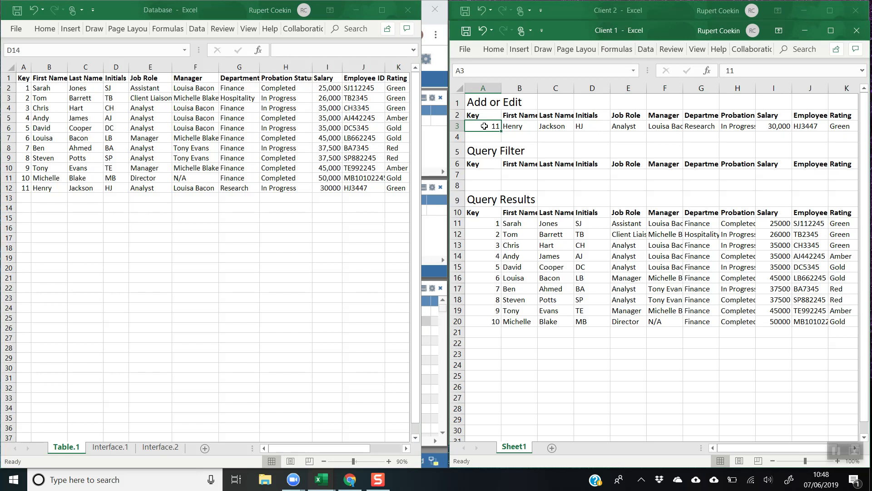
pyautogui.write('6')
pyautogui.press('Return')
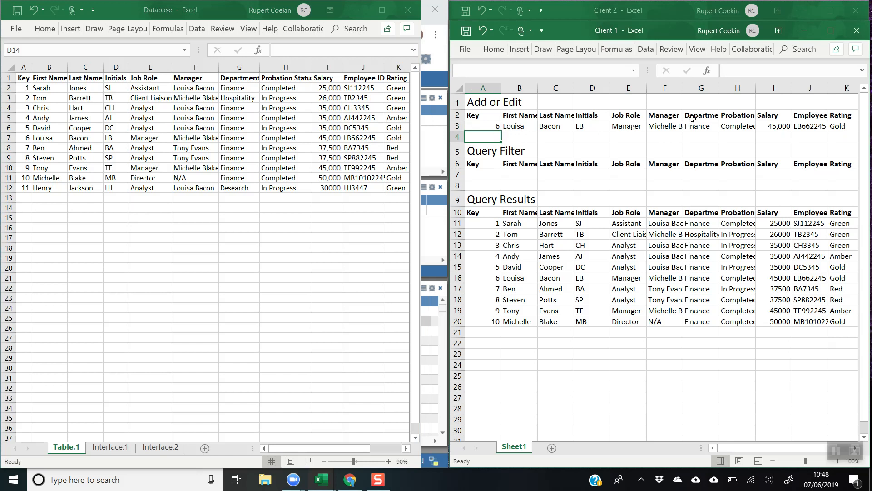
# - Set the key 6 employee's department to Research in Client 1 and check that field in the Database workbook
pyautogui.click(703, 129)
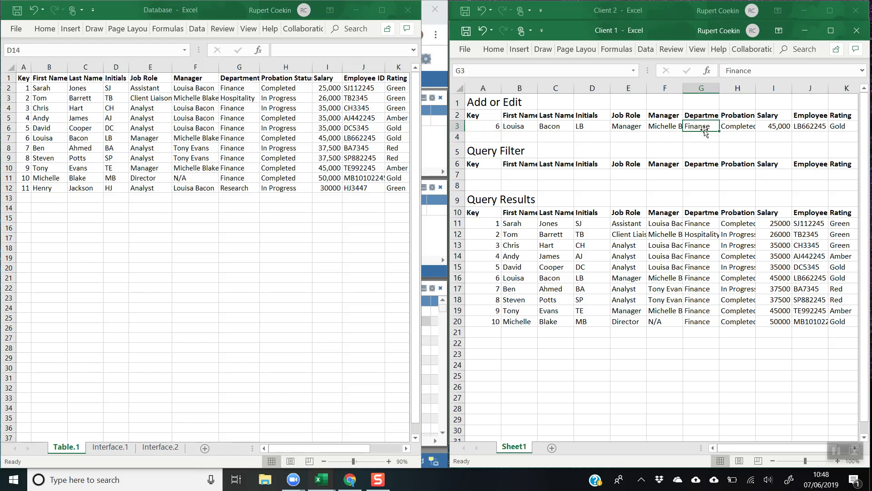
pyautogui.write('R')
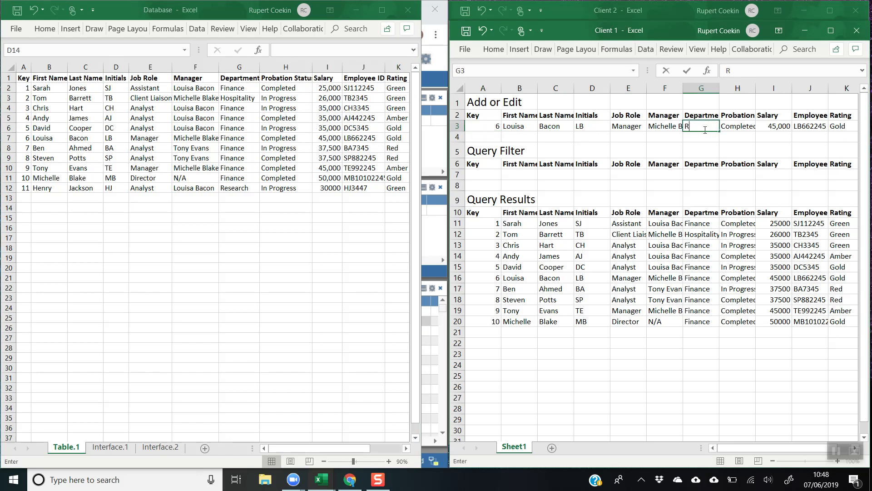
pyautogui.write('esearch')
pyautogui.press('Return')
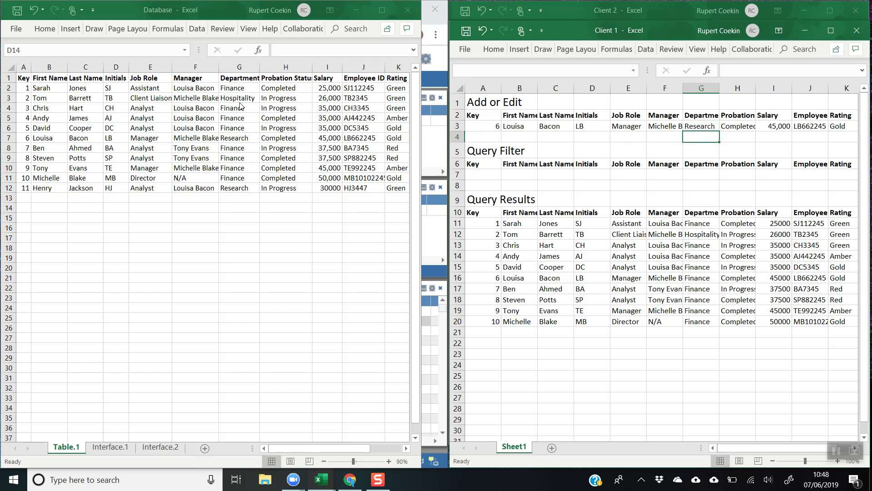
pyautogui.click(234, 139)
pyautogui.click(238, 139)
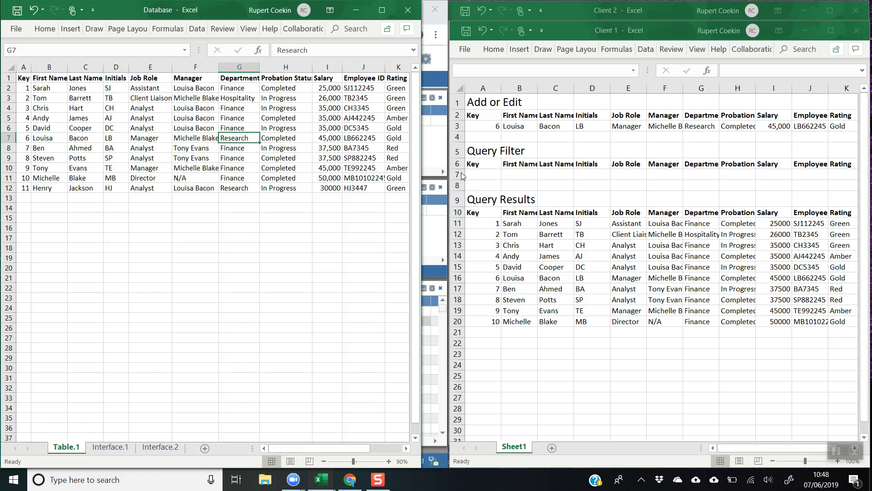
# - Query the database from Client 1 for the record with key 5
pyautogui.click(485, 175)
pyautogui.click(486, 176)
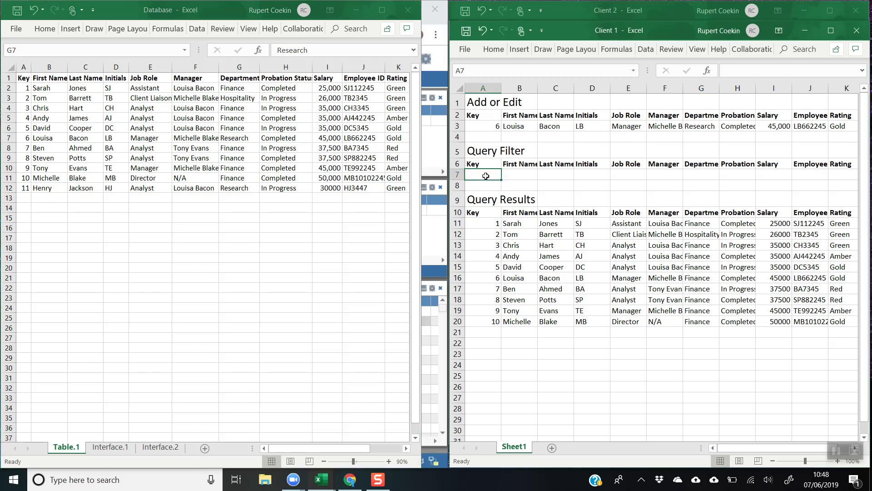
pyautogui.write('5')
pyautogui.press('Return')
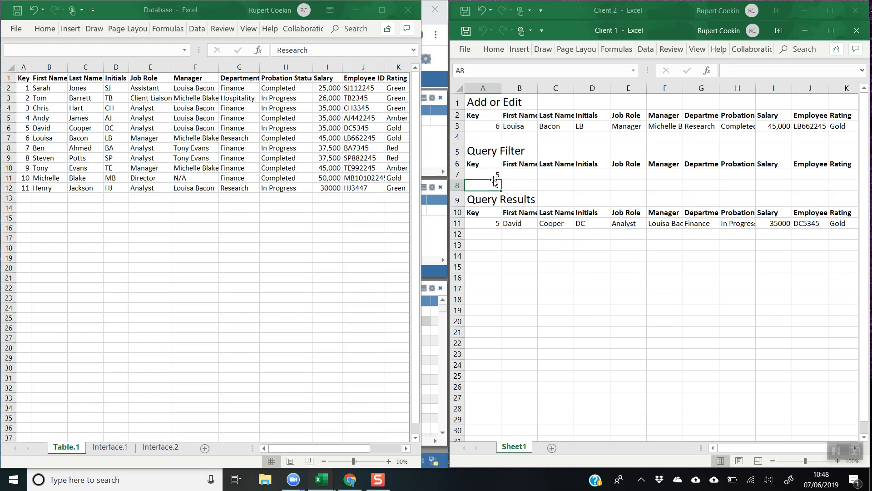
# - Query the database from Client 1 for several records at once with the key filter 1,8,9
pyautogui.click(497, 175)
pyautogui.write('1,8,9')
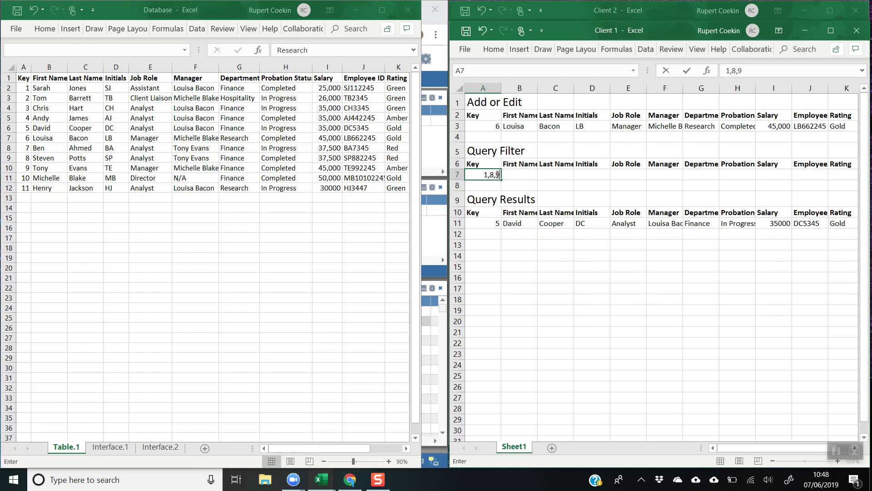
pyautogui.press('Return')
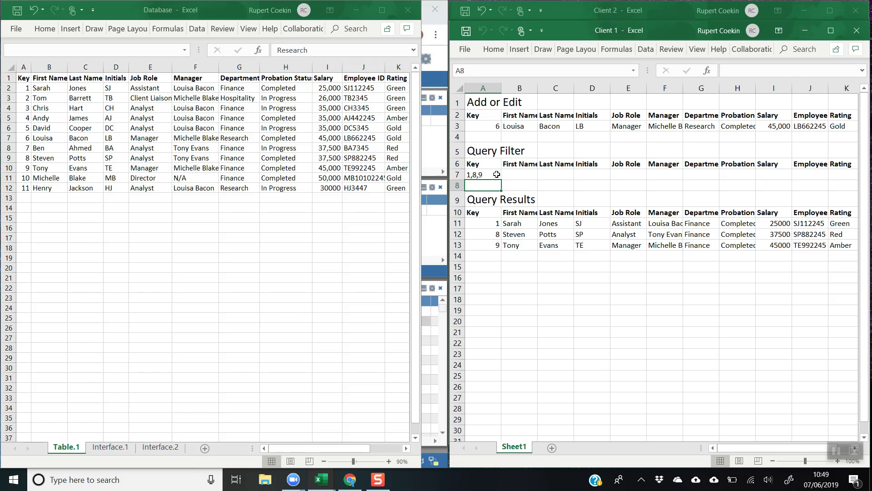
# - Clear the key values from Client 1's Query Filter and Add or Edit rows
pyautogui.click(497, 175)
pyautogui.press('Delete')
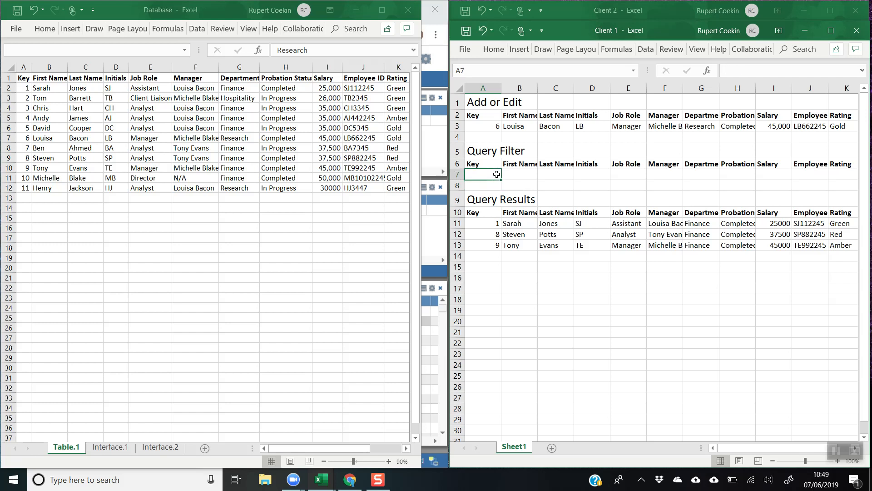
pyautogui.click(486, 126)
pyautogui.press('Delete')
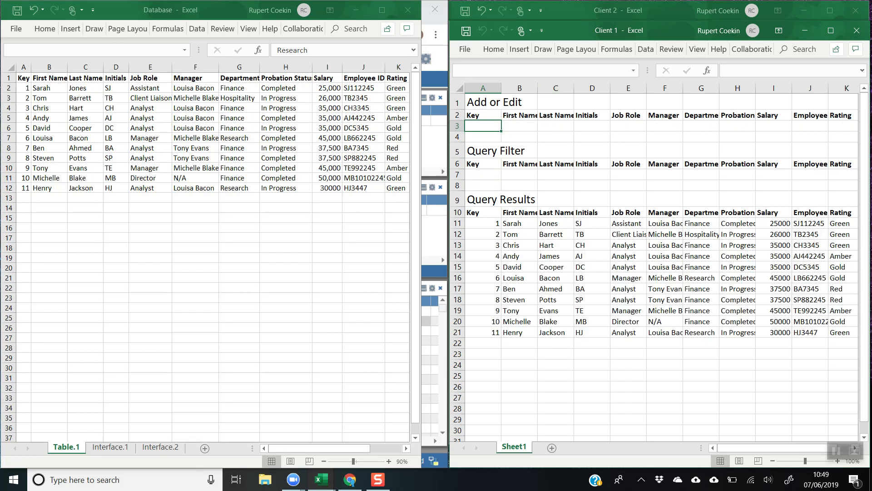
# - Clear Client 2's probation filter and set it again to In Progress to refresh the query
pyautogui.click(665, 16)
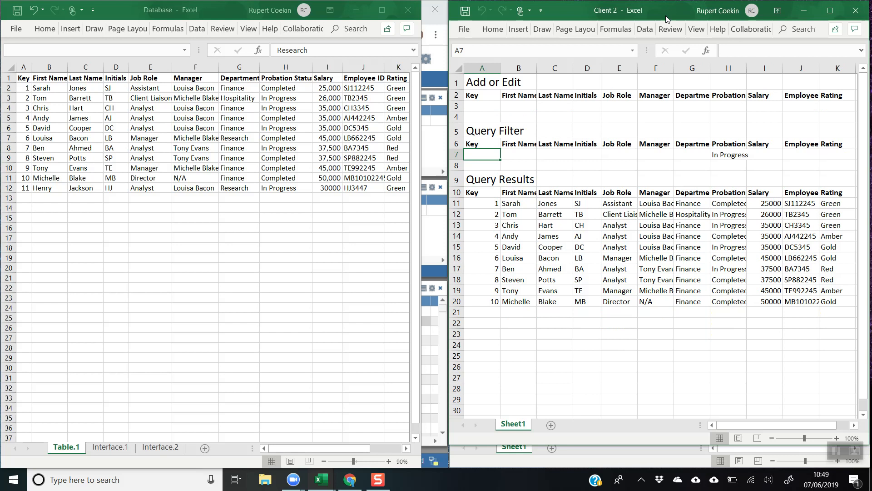
pyautogui.click(716, 154)
pyautogui.press('Delete')
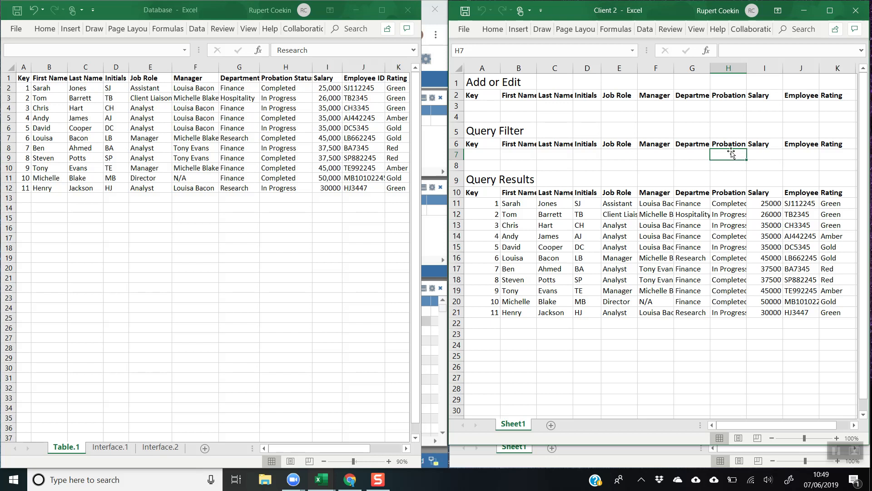
pyautogui.write('In Progress')
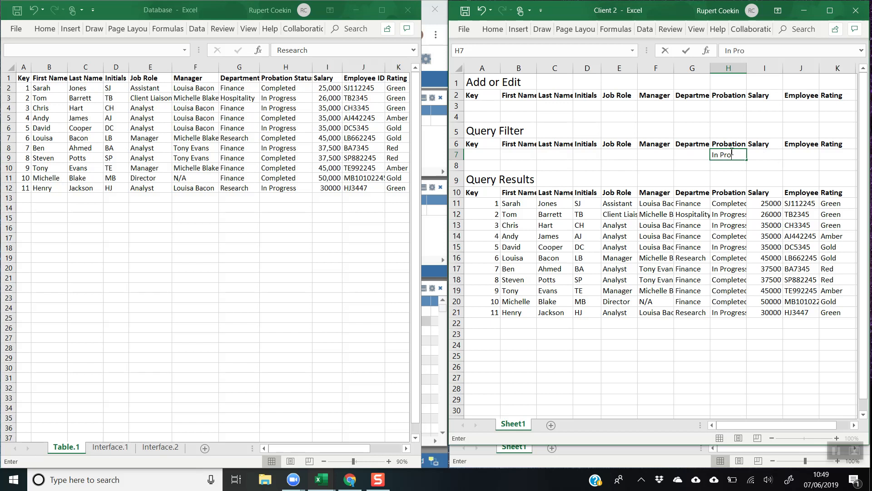
pyautogui.press('Return')
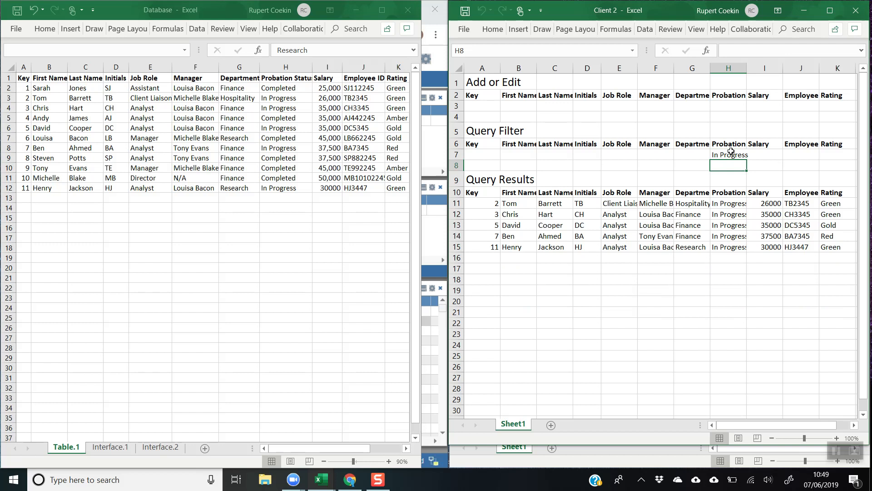
# - Narrow Client 2's In Progress query to salaries below 30000 by adding the salary filter <30000
pyautogui.click(775, 156)
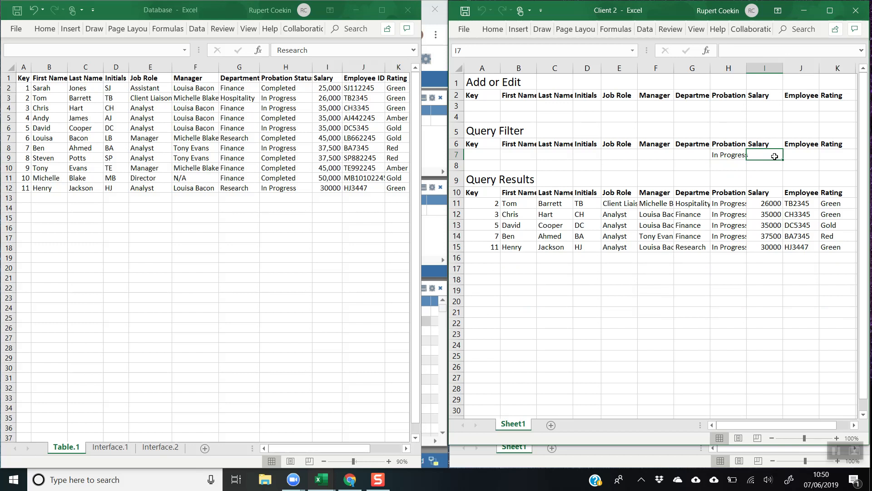
pyautogui.write('<30000')
pyautogui.press('Return')
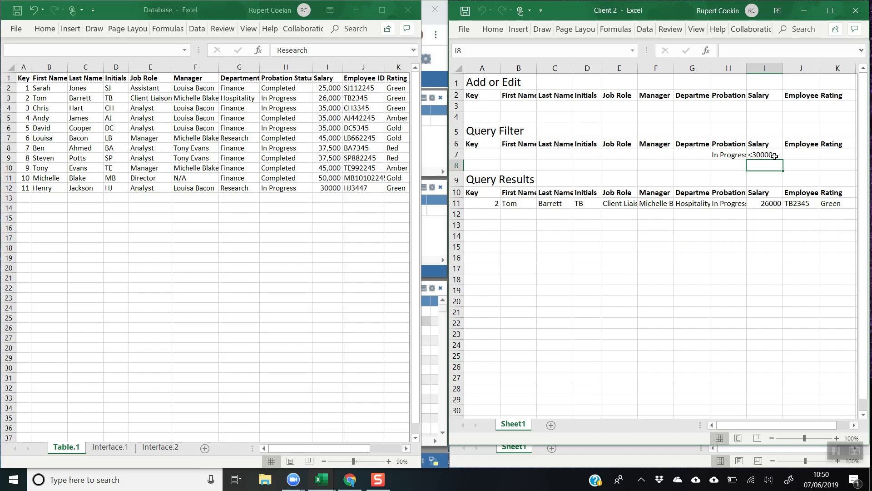
# - Clear the probation and salary criteria from Client 2's Query Filter row
pyautogui.click(732, 155)
pyautogui.press('Delete')
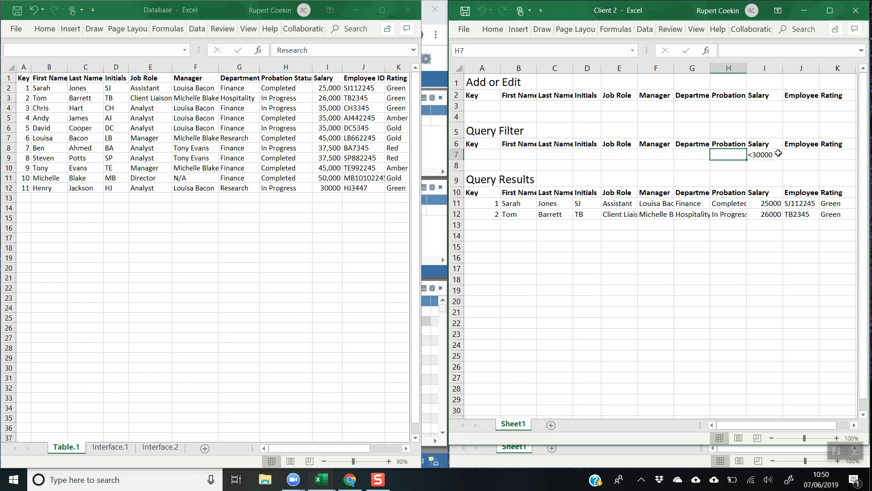
pyautogui.click(778, 154)
pyautogui.press('Delete')
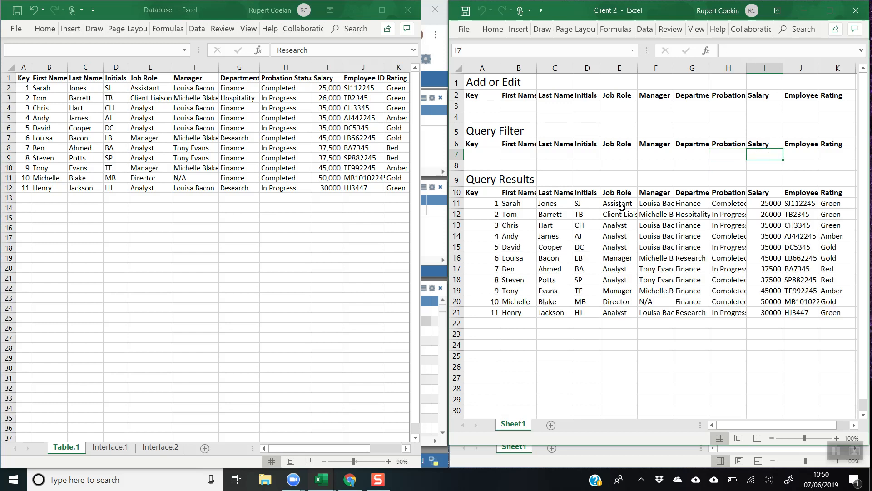
# - Bring the Client 1 workbook and the Blueport browser page with its DB topics to the front
pyautogui.click(550, 459)
pyautogui.click(444, 152)
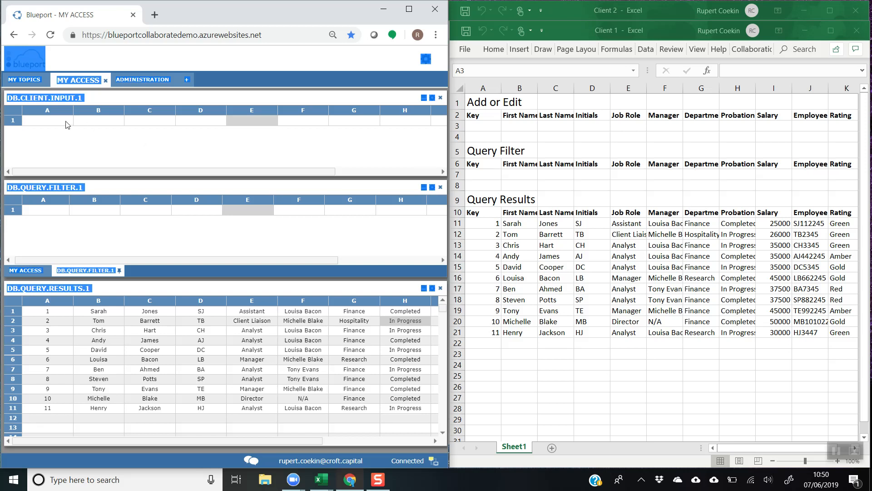
pyautogui.click(53, 119)
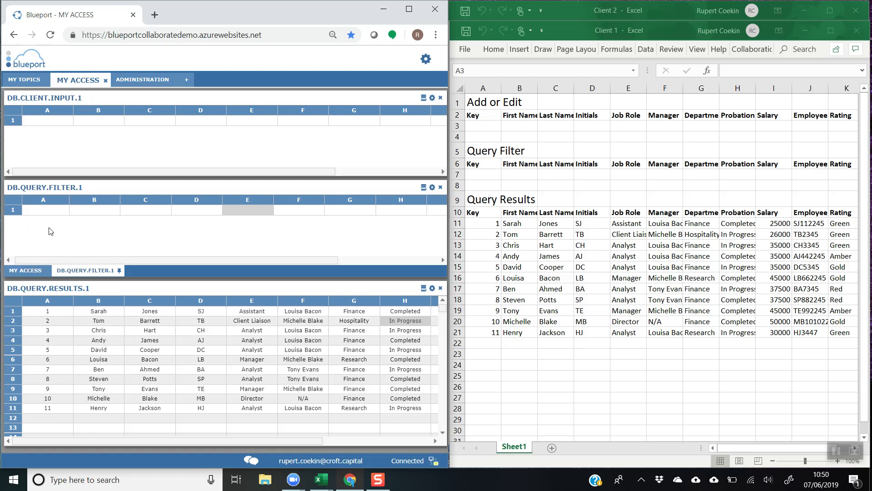
# - Query the database from the web by entering Analyst as the job role in column E of the DB.QUERY.FILTER.1 topic
pyautogui.click(56, 211)
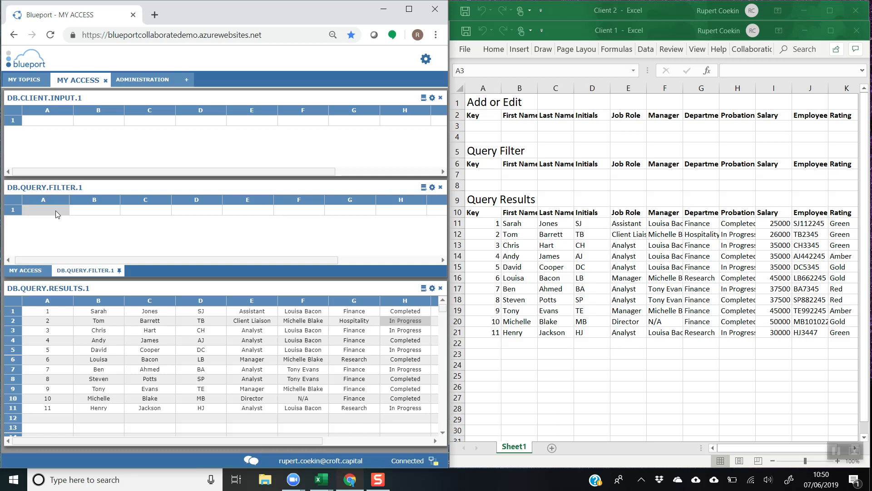
pyautogui.write('7')
pyautogui.click(257, 207)
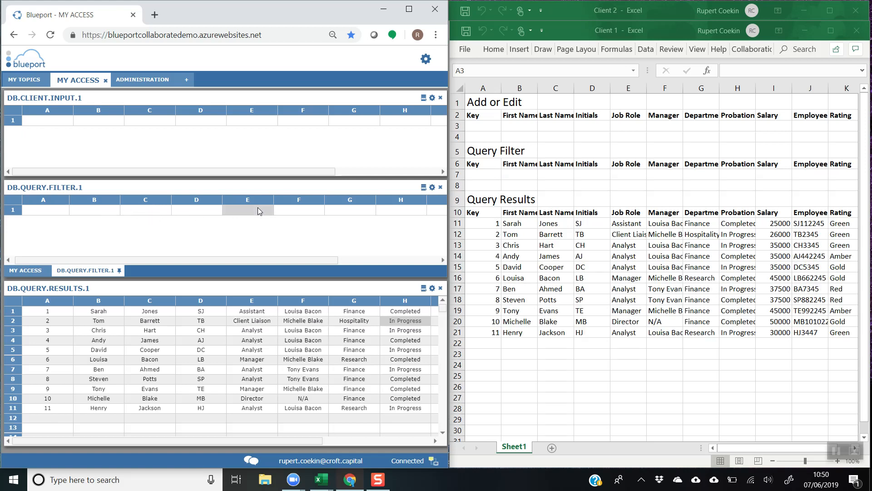
pyautogui.write('Analyst')
pyautogui.press('Return')
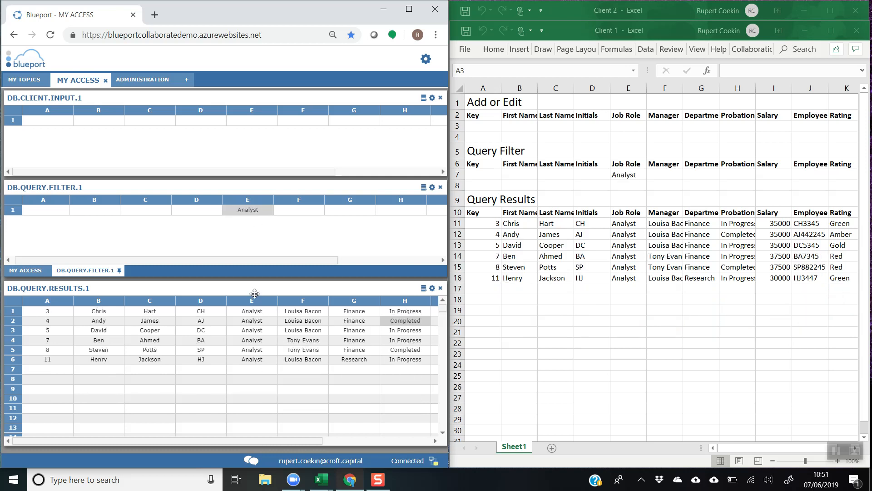